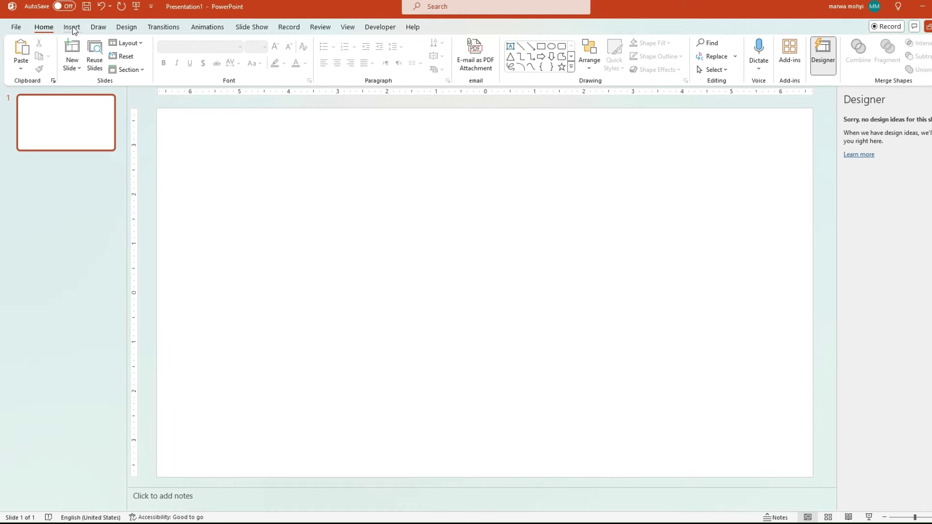
Draw a rounded rectangle in the middle of the slide and reposition it
{"action": "left_click", "coordinate": [72, 28]}
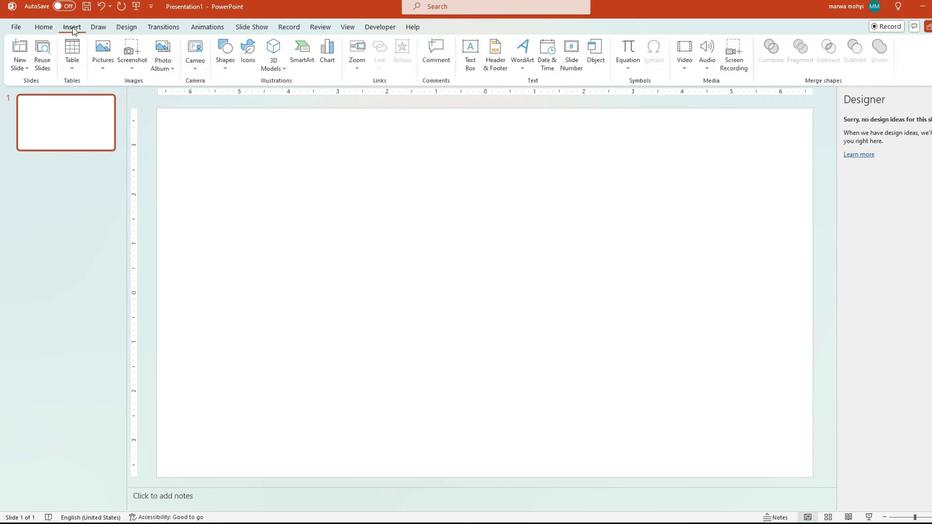
{"action": "left_click", "coordinate": [228, 73]}
{"action": "mouse_move", "coordinate": [471, 176]}
{"action": "left_mouse_down"}
{"action": "mouse_move", "coordinate": [738, 353]}
{"action": "mouse_move", "coordinate": [743, 369]}
{"action": "left_mouse_up"}
{"action": "left_click_drag", "start_coordinate": [602, 280], "coordinate": [520, 308]}
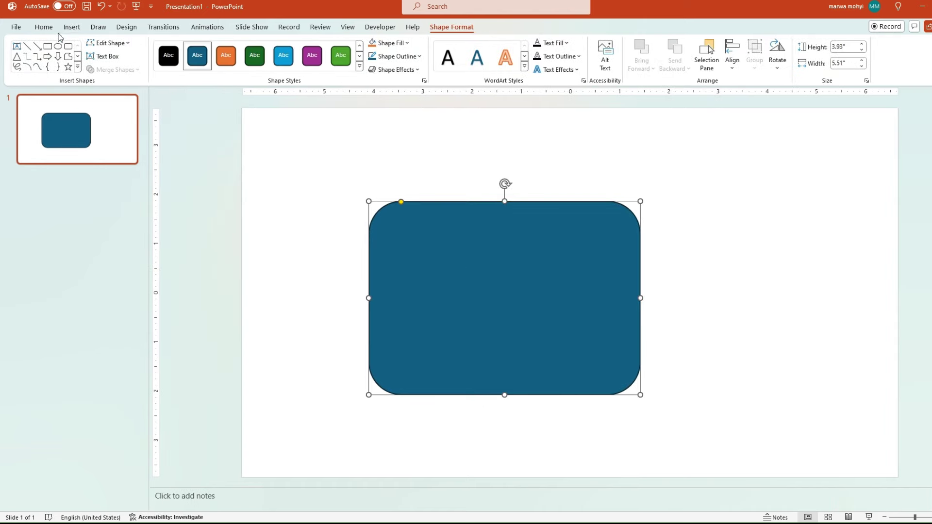
Draw an oval centred over the rectangle and stretch it to 5.18" by 9.52"
{"action": "mouse_move", "coordinate": [669, 253]}
{"action": "left_mouse_down"}
{"action": "mouse_move", "coordinate": [308, 286]}
{"action": "mouse_move", "coordinate": [312, 363]}
{"action": "left_mouse_up"}
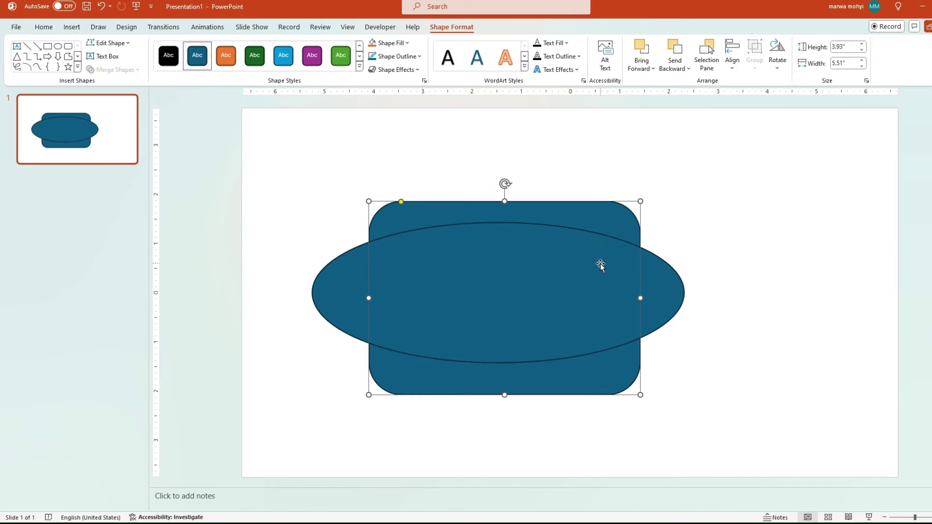
{"action": "left_click_drag", "start_coordinate": [604, 272], "coordinate": [606, 277]}
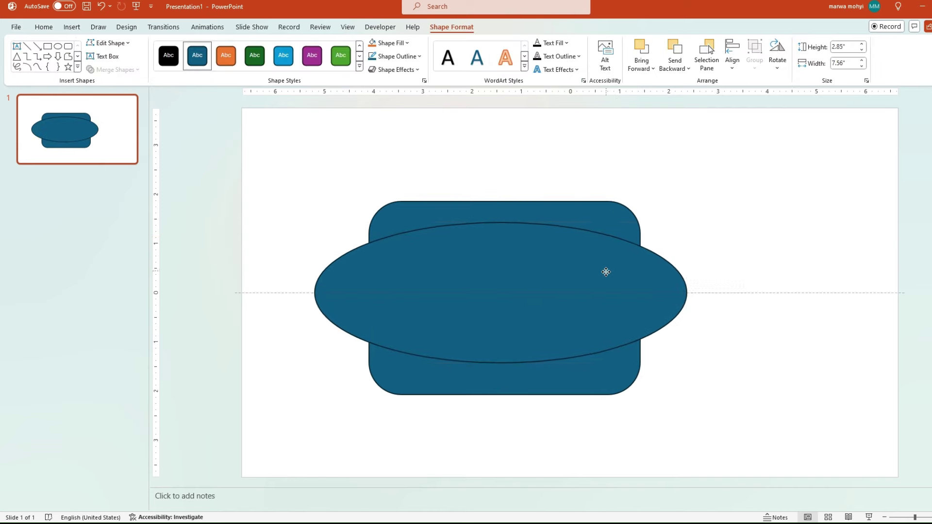
{"action": "left_click", "coordinate": [599, 212]}
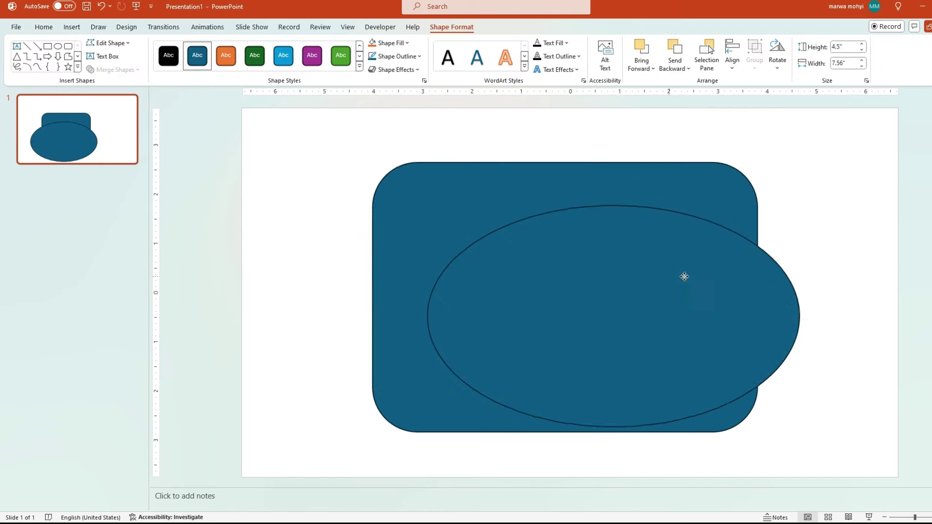
{"action": "left_click_drag", "start_coordinate": [682, 275], "coordinate": [628, 249]}
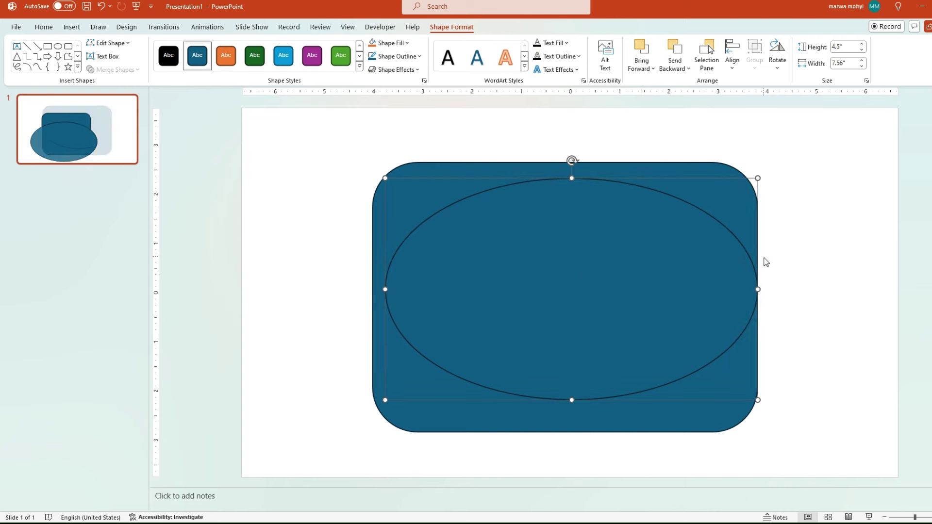
{"action": "left_click_drag", "start_coordinate": [758, 288], "coordinate": [796, 286]}
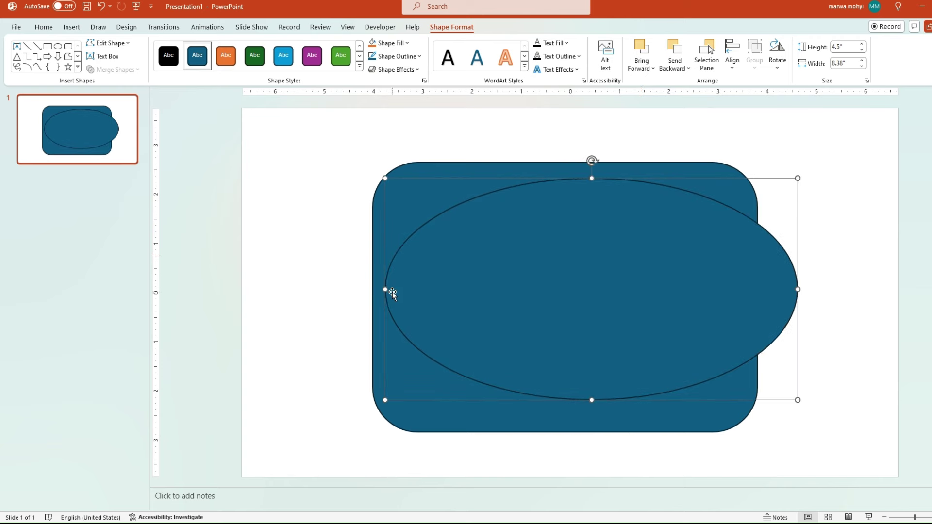
{"action": "left_click_drag", "start_coordinate": [385, 290], "coordinate": [330, 289]}
{"action": "left_click_drag", "start_coordinate": [561, 188], "coordinate": [563, 153]}
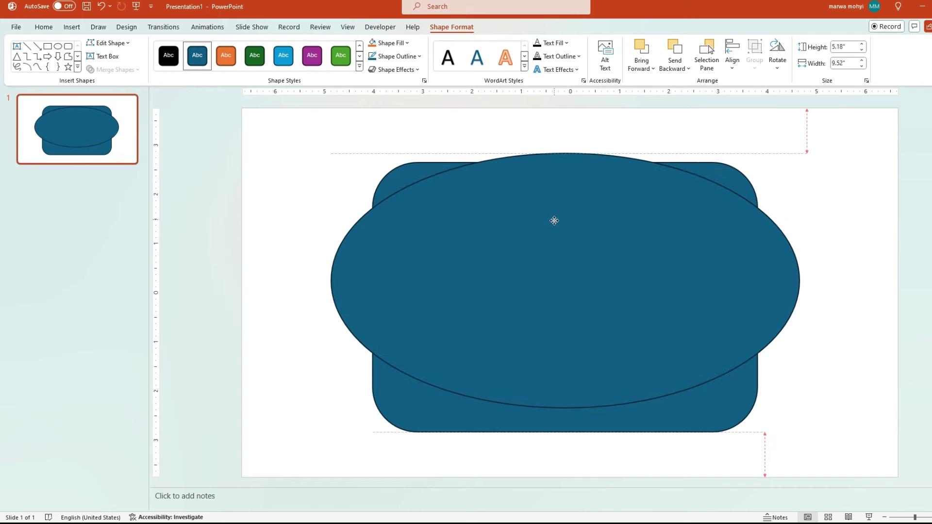
{"action": "left_click_drag", "start_coordinate": [565, 408], "coordinate": [568, 456]}
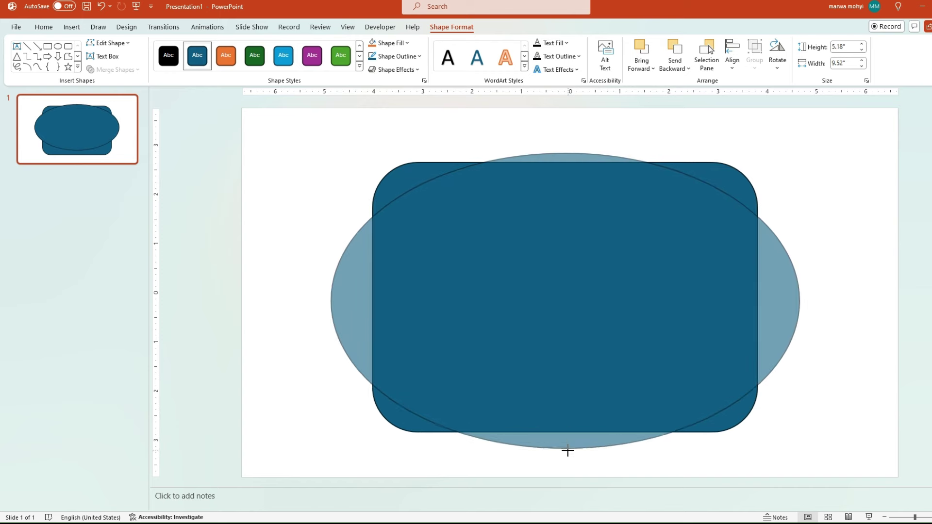
{"action": "left_click", "coordinate": [273, 343]}
Select the oval and bring up its Shape Format styles to recolour it orange
{"action": "left_click", "coordinate": [513, 242]}
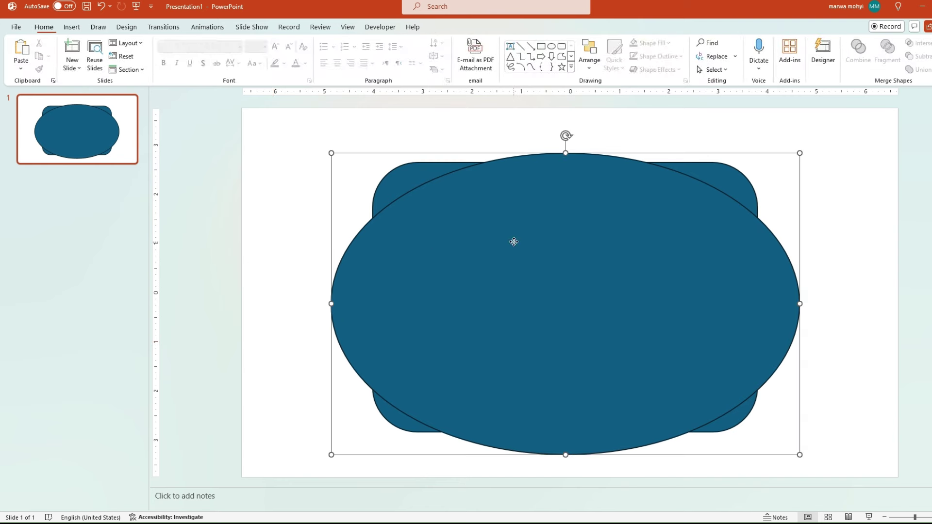
{"action": "left_click", "coordinate": [404, 175]}
{"action": "left_click", "coordinate": [451, 205]}
{"action": "left_click", "coordinate": [413, 177]}
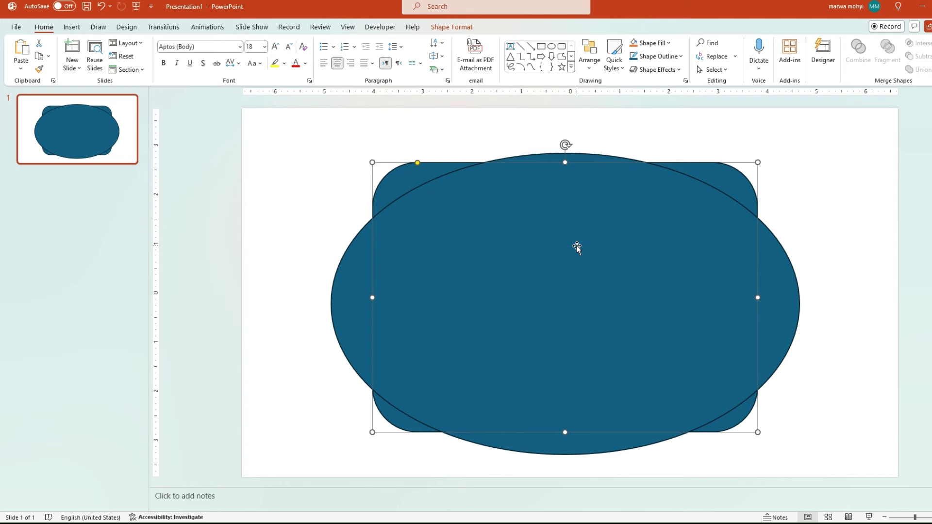
{"action": "left_click", "coordinate": [559, 225]}
{"action": "left_click", "coordinate": [451, 27]}
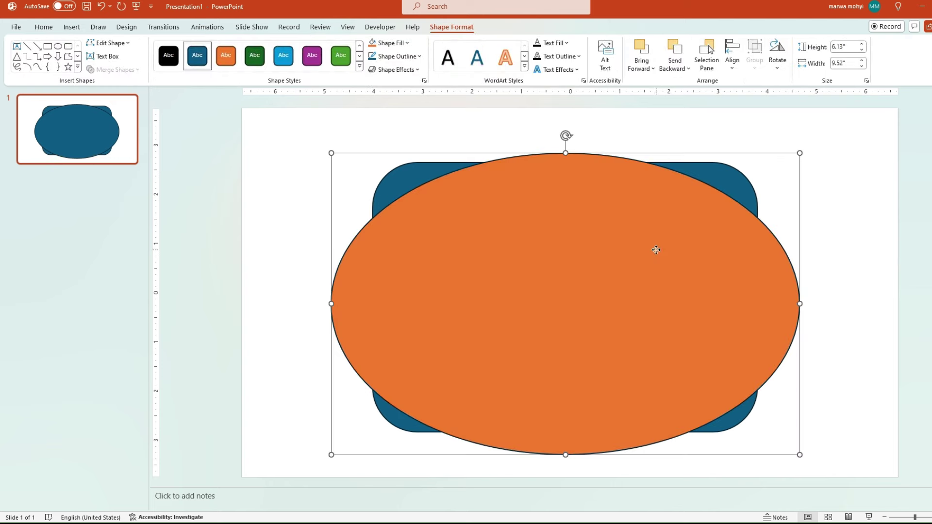
{"action": "left_click", "coordinate": [495, 159]}
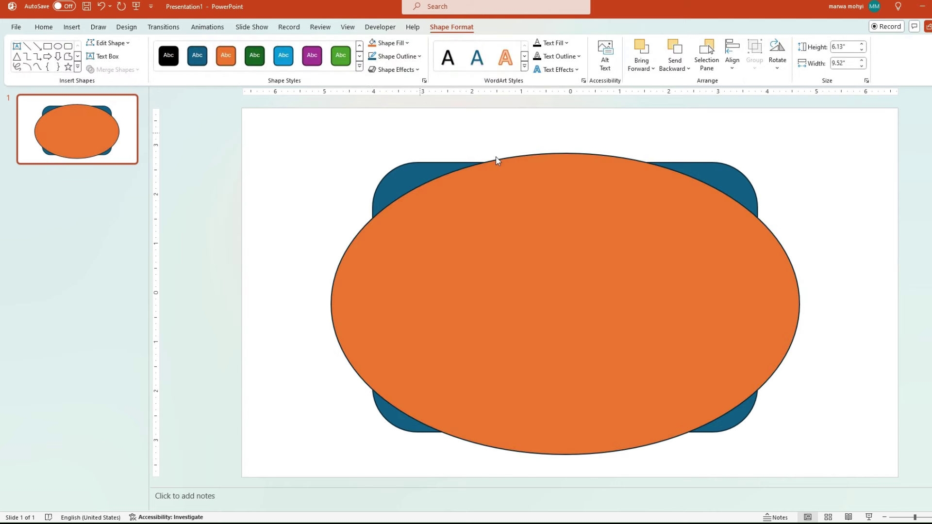
{"action": "left_click", "coordinate": [508, 187]}
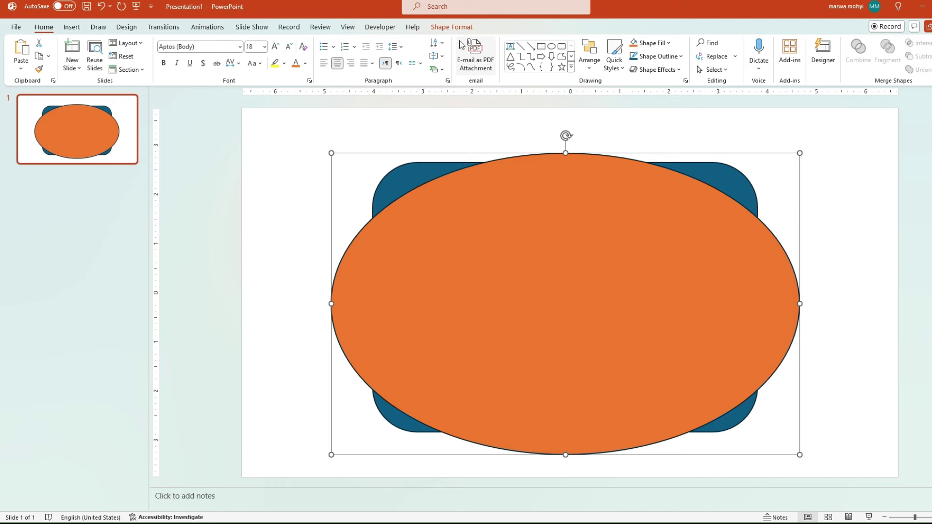
{"action": "left_click", "coordinate": [452, 27]}
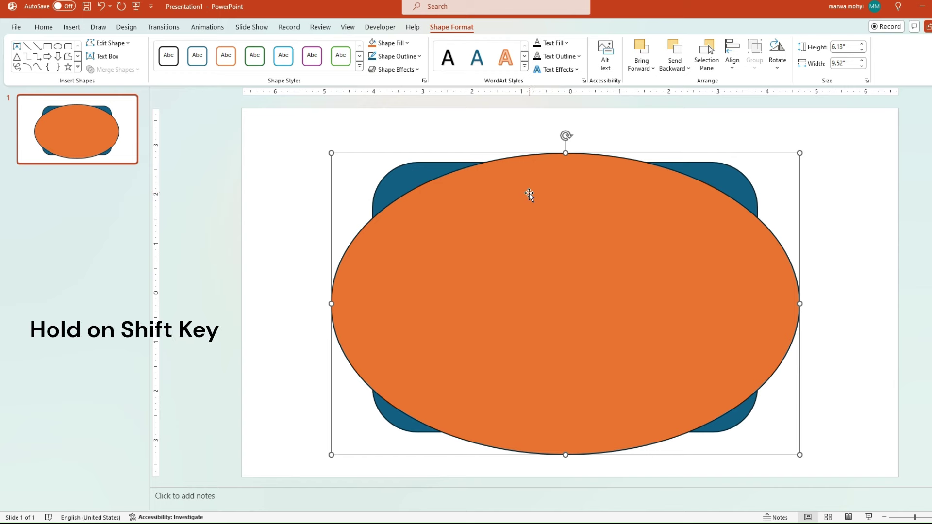
{"action": "left_click", "coordinate": [411, 430], "text": "shift"}
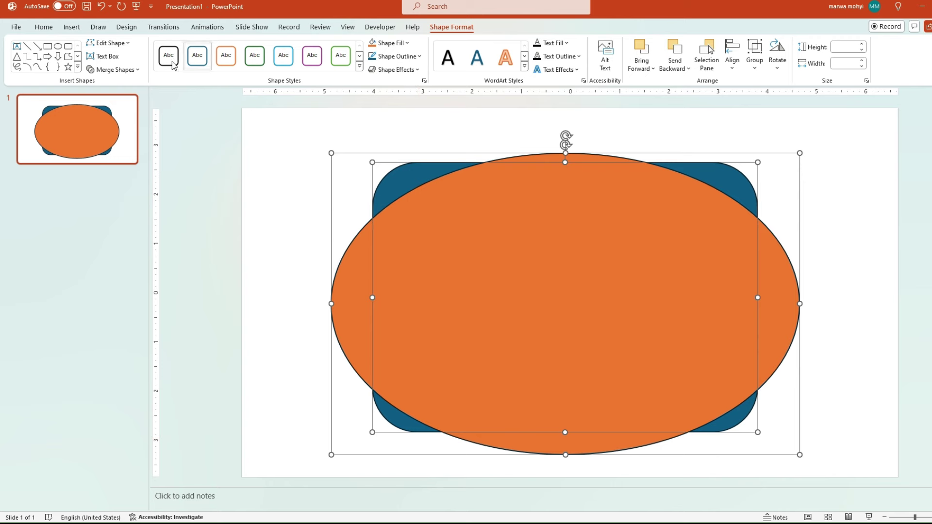
{"action": "left_click", "coordinate": [117, 69]}
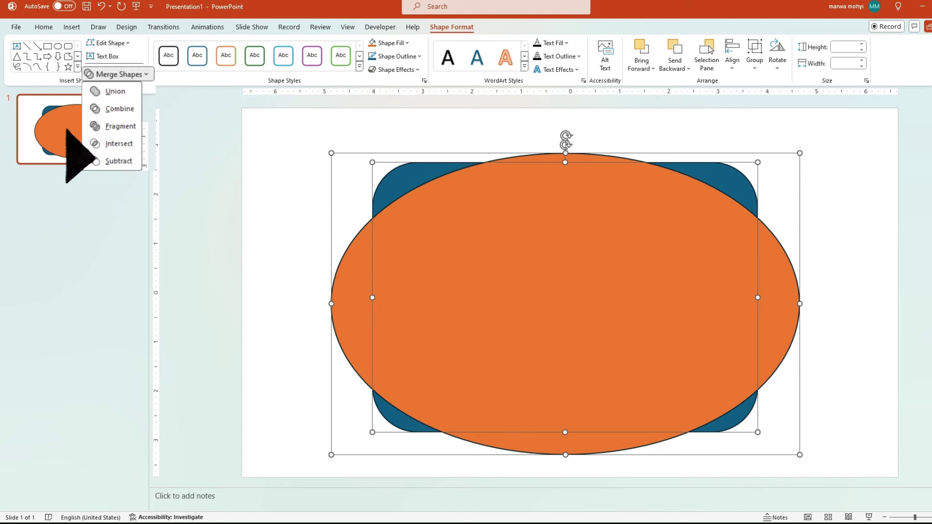
{"action": "left_click", "coordinate": [119, 160]}
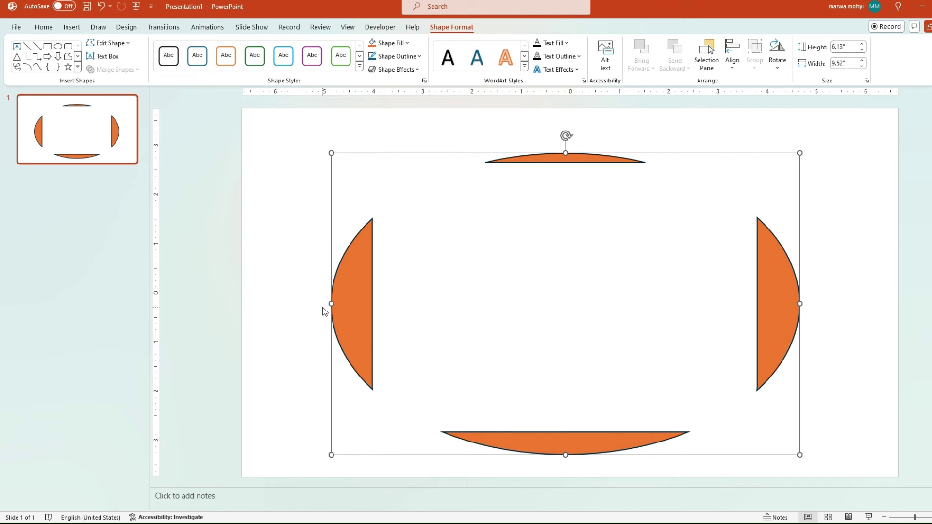
{"action": "key", "text": "ctrl+z"}
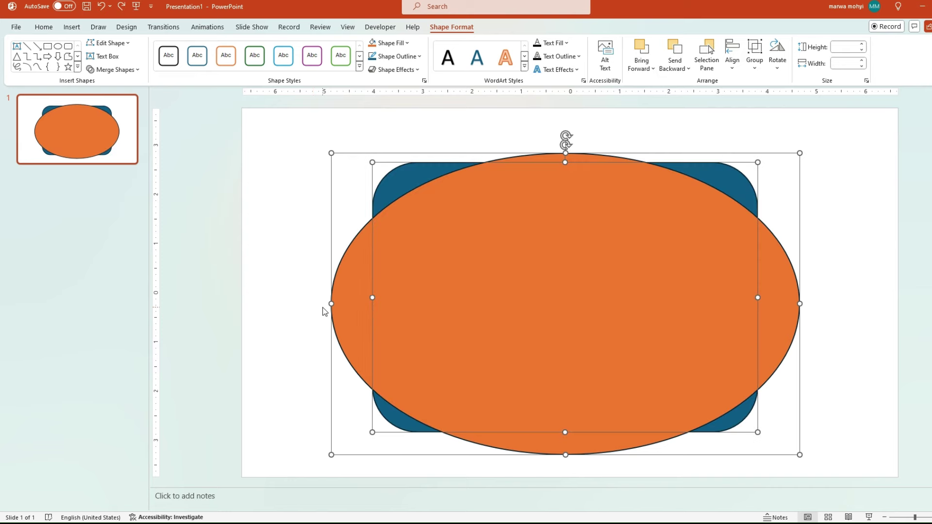
Select the rounded rectangle and oval, then Merge Shapes > Subtract the oval
{"action": "left_click", "coordinate": [272, 264]}
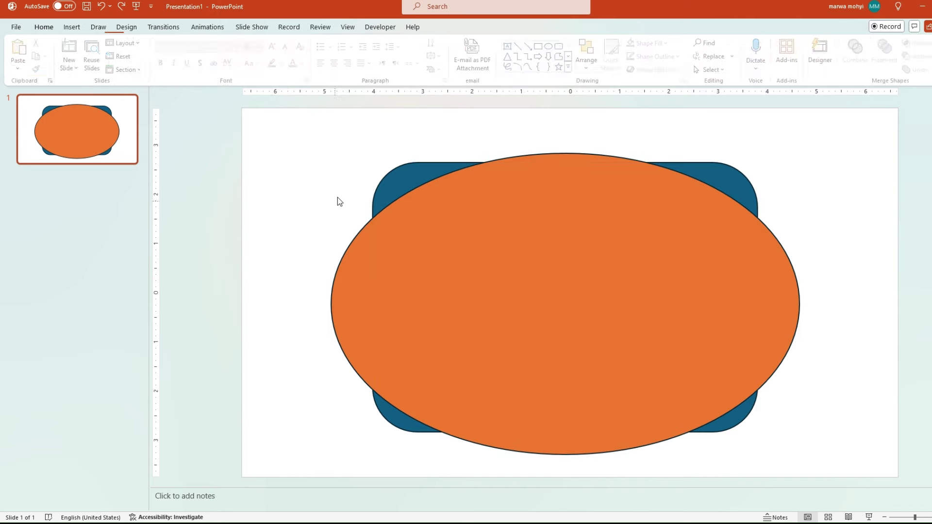
{"action": "left_click", "coordinate": [398, 181]}
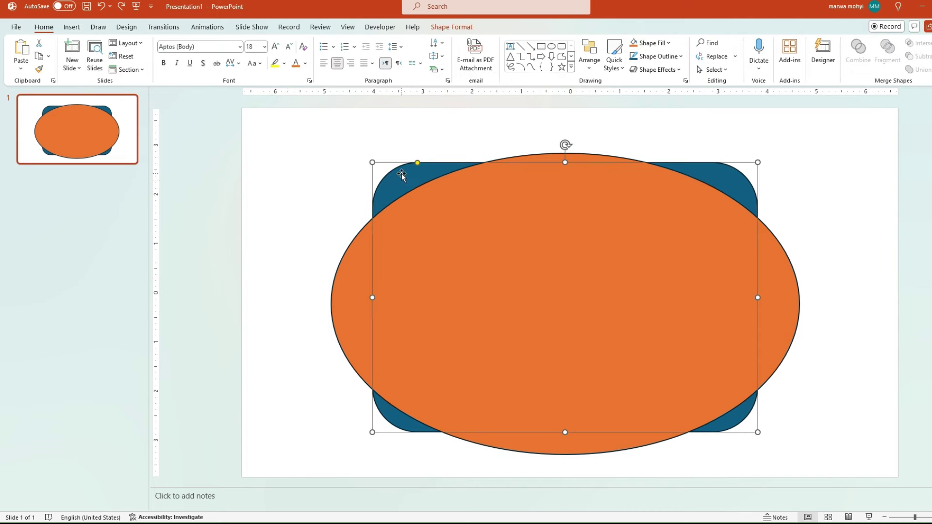
{"action": "left_click", "coordinate": [472, 247], "text": "shift"}
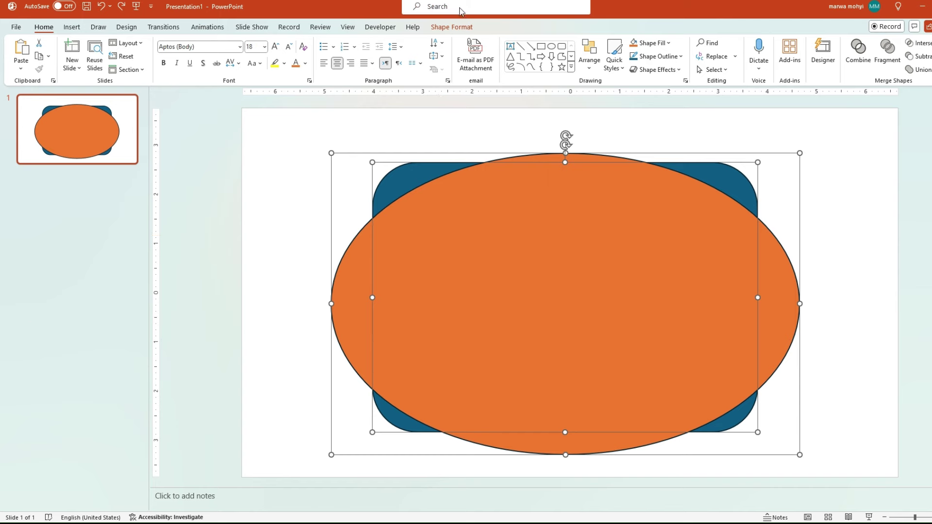
{"action": "left_click", "coordinate": [462, 27]}
{"action": "left_click", "coordinate": [112, 69]}
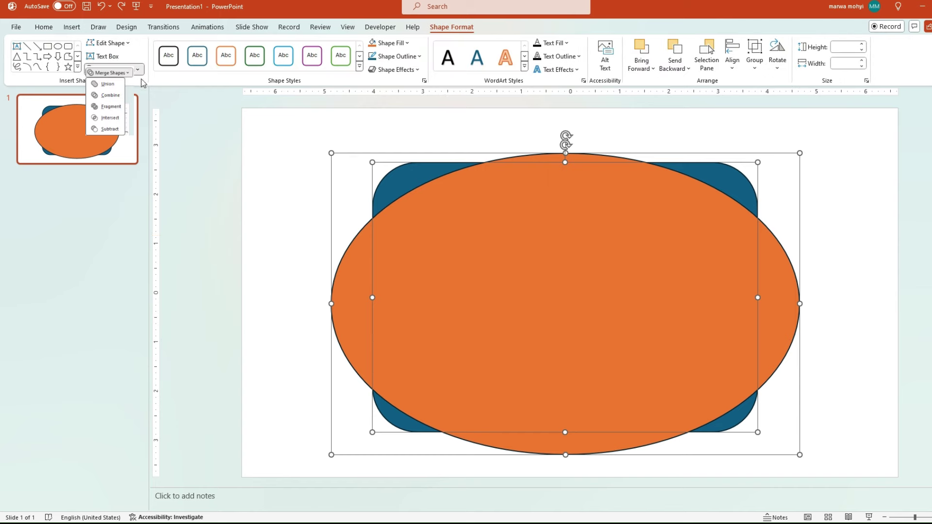
{"action": "left_click", "coordinate": [116, 130]}
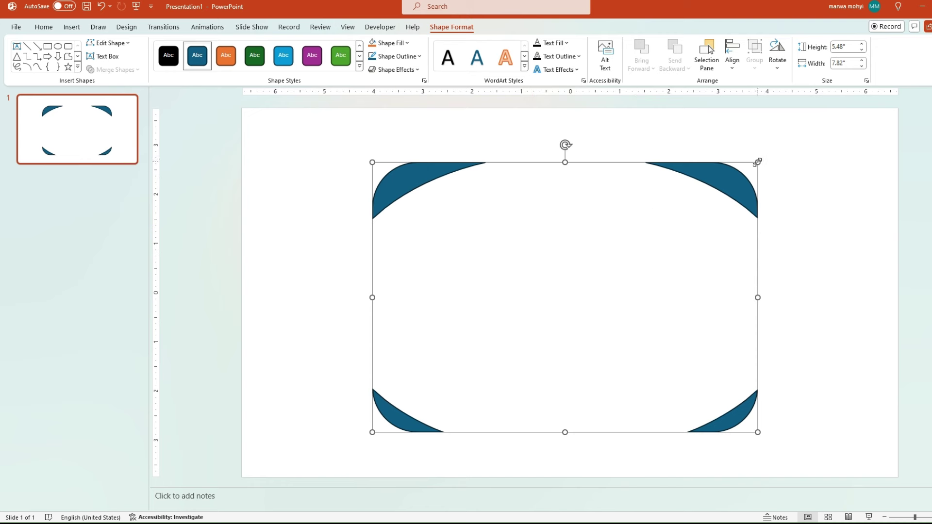
Enlarge the four leftover curved blue corner pieces
{"action": "left_click_drag", "start_coordinate": [758, 162], "coordinate": [795, 142]}
{"action": "left_click", "coordinate": [647, 249]}
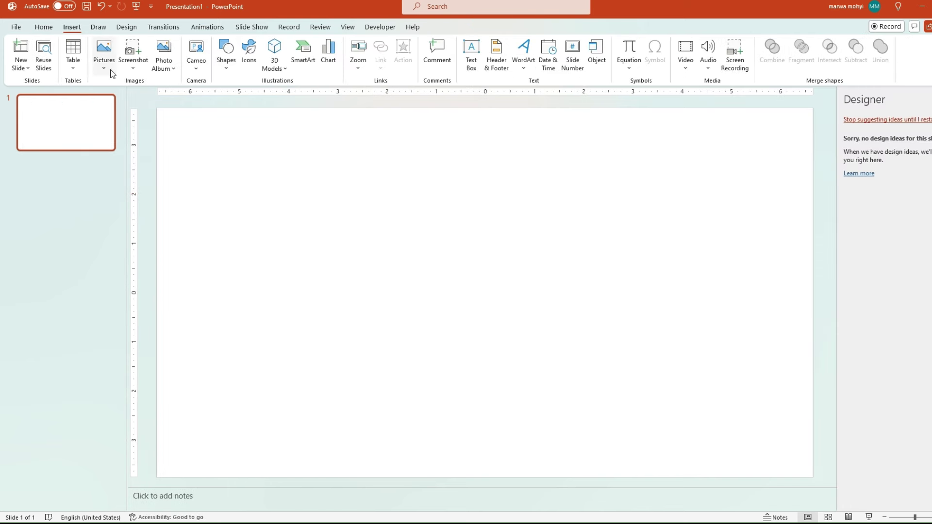
{"action": "left_click", "coordinate": [106, 68]}
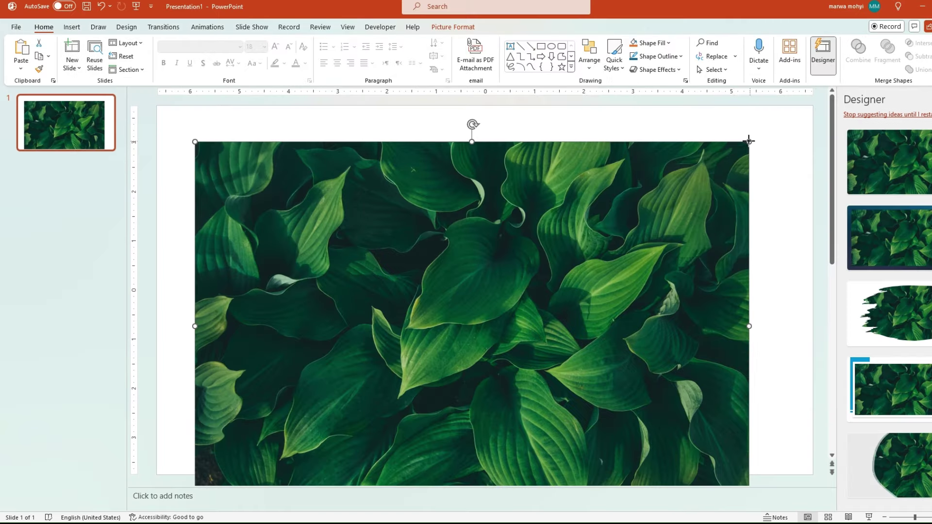
Shrink the inserted green leaf photo and centre it on the slide
{"action": "left_click_drag", "start_coordinate": [749, 142], "coordinate": [619, 236]}
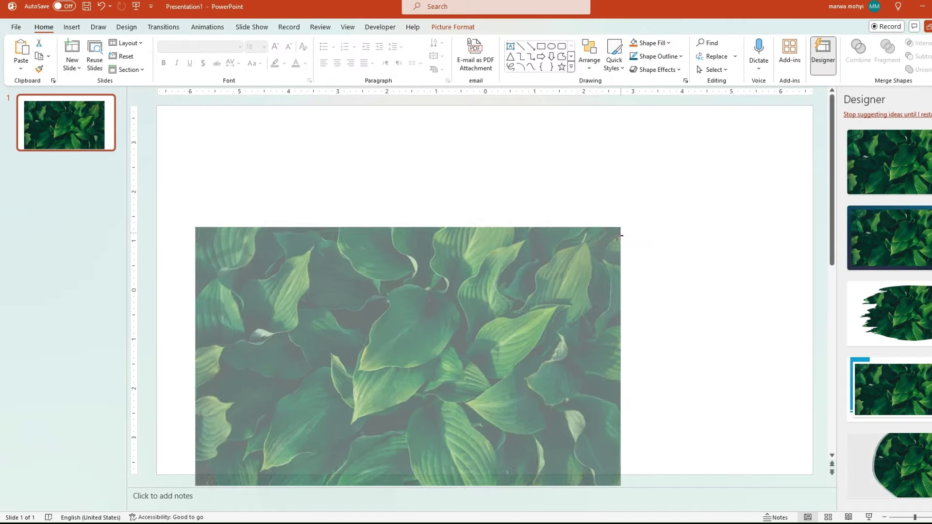
{"action": "left_click_drag", "start_coordinate": [429, 327], "coordinate": [507, 252]}
{"action": "left_click", "coordinate": [72, 26]}
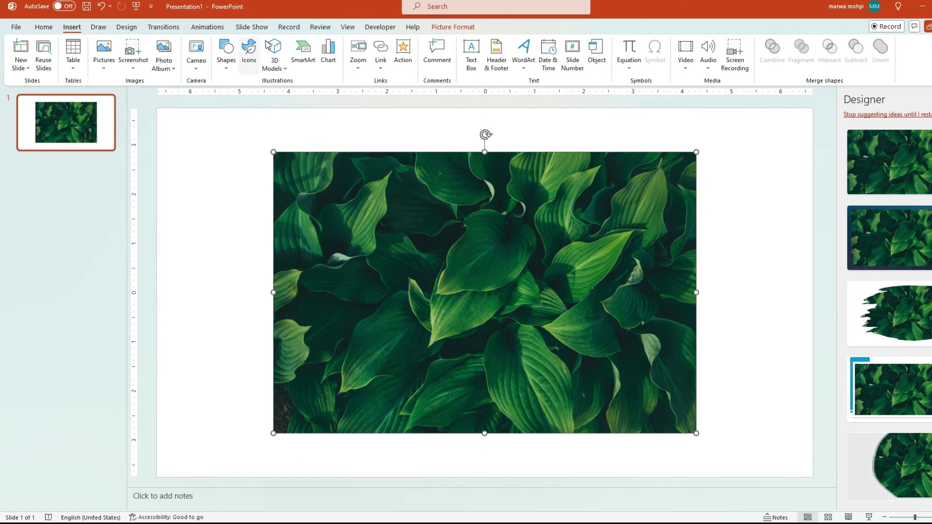
{"action": "left_click", "coordinate": [229, 72]}
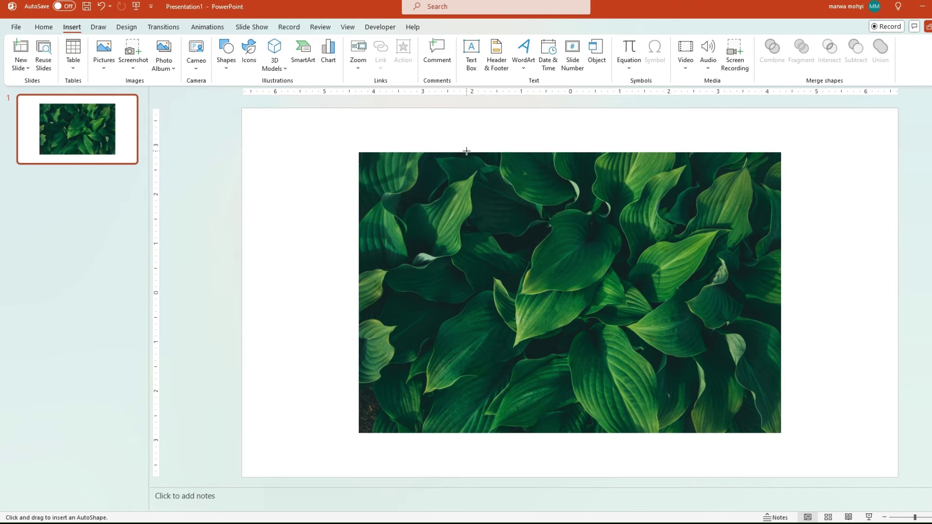
Draw a hexagon centred on the leaf photo and subtract it from the photo
{"action": "mouse_move", "coordinate": [471, 151]}
{"action": "left_mouse_down"}
{"action": "mouse_move", "coordinate": [660, 290]}
{"action": "mouse_move", "coordinate": [758, 433]}
{"action": "left_mouse_up"}
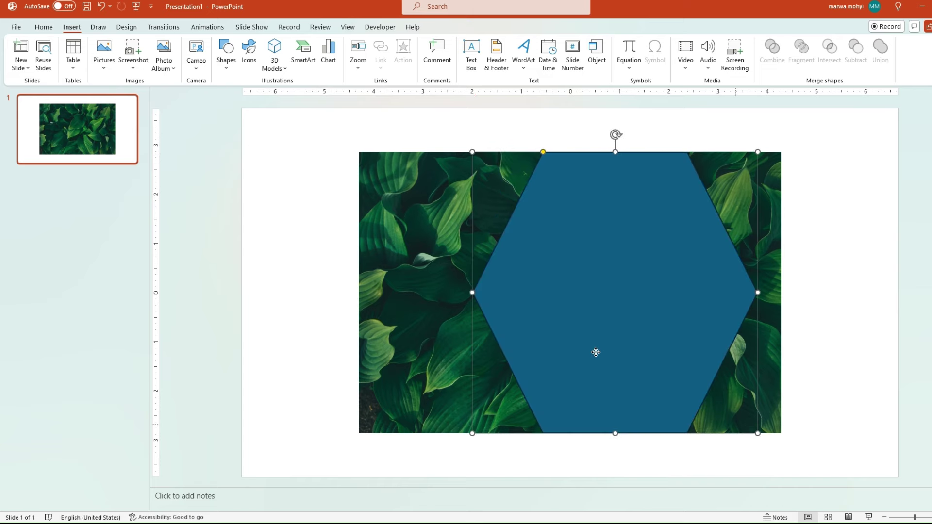
{"action": "left_click_drag", "start_coordinate": [595, 352], "coordinate": [570, 350]}
{"action": "left_click", "coordinate": [403, 227]}
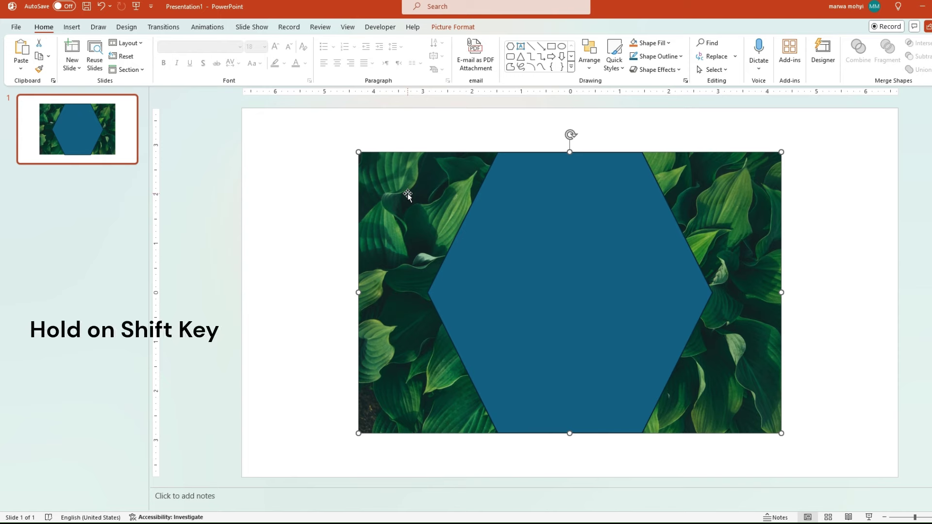
{"action": "left_click", "coordinate": [538, 263], "text": "shift"}
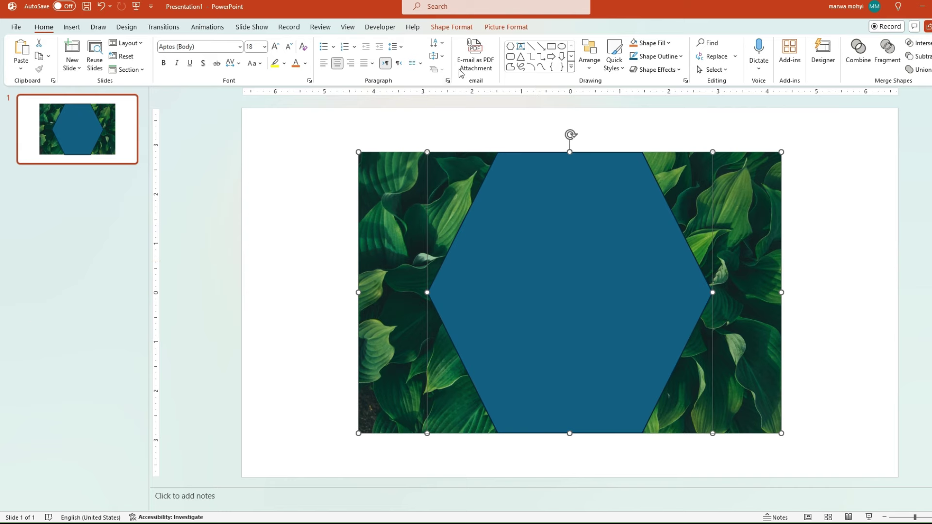
{"action": "left_click", "coordinate": [452, 28]}
{"action": "left_click", "coordinate": [109, 72]}
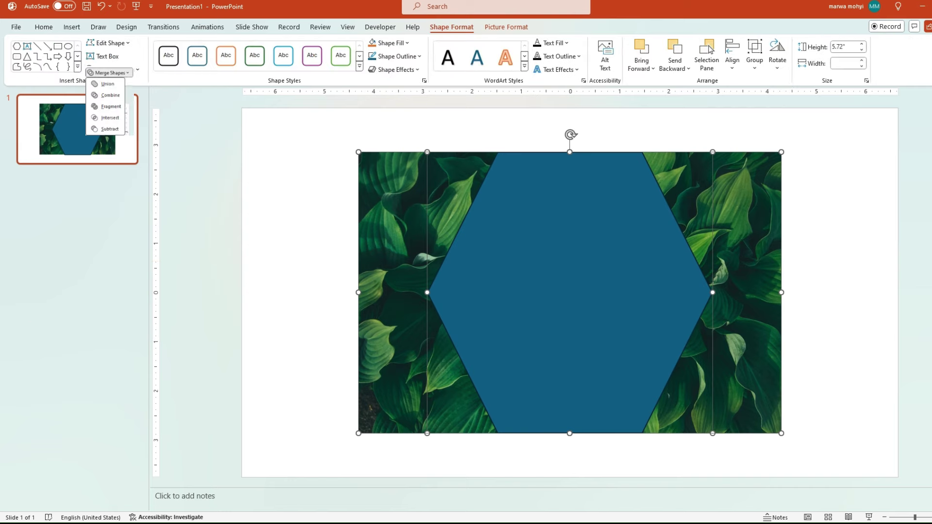
{"action": "left_click", "coordinate": [110, 129]}
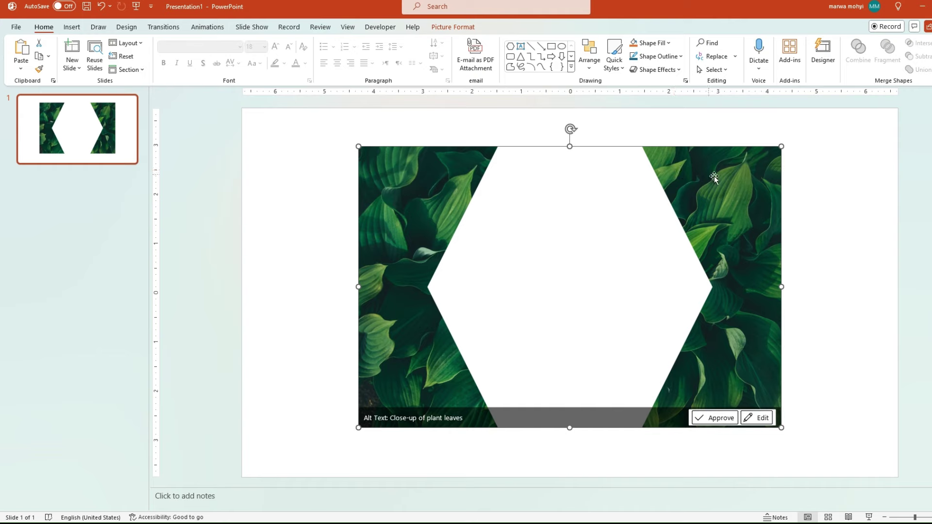
Open the photo's alt text, then stretch the photo to the slide's bottom, left and right edges
{"action": "left_click", "coordinate": [751, 419]}
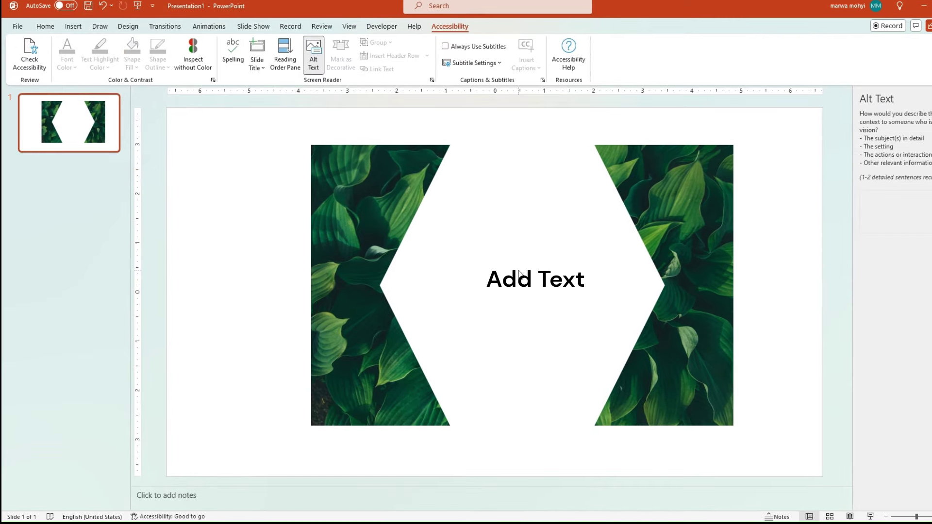
{"action": "left_click", "coordinate": [623, 272]}
{"action": "mouse_move", "coordinate": [733, 142]}
{"action": "left_mouse_down"}
{"action": "mouse_move", "coordinate": [824, 127]}
{"action": "mouse_move", "coordinate": [765, 125]}
{"action": "left_mouse_up"}
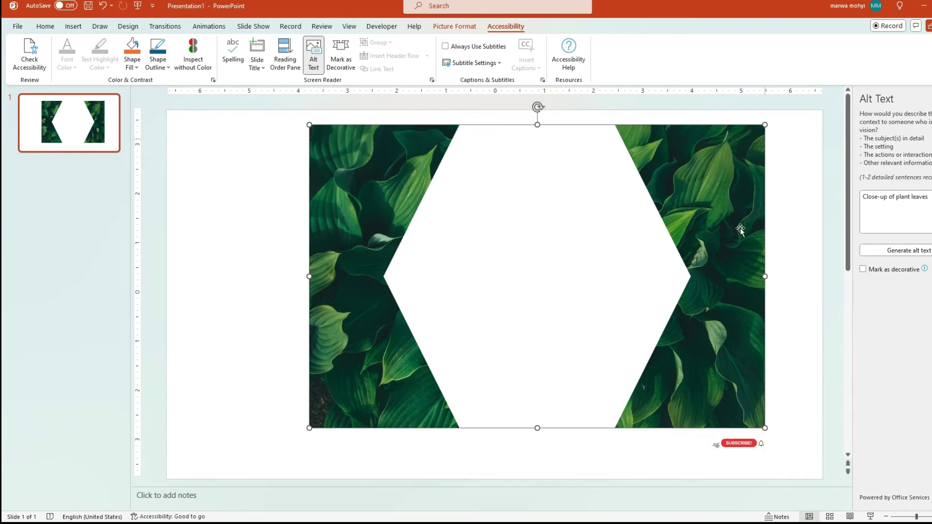
{"action": "left_click_drag", "start_coordinate": [537, 428], "coordinate": [537, 474]}
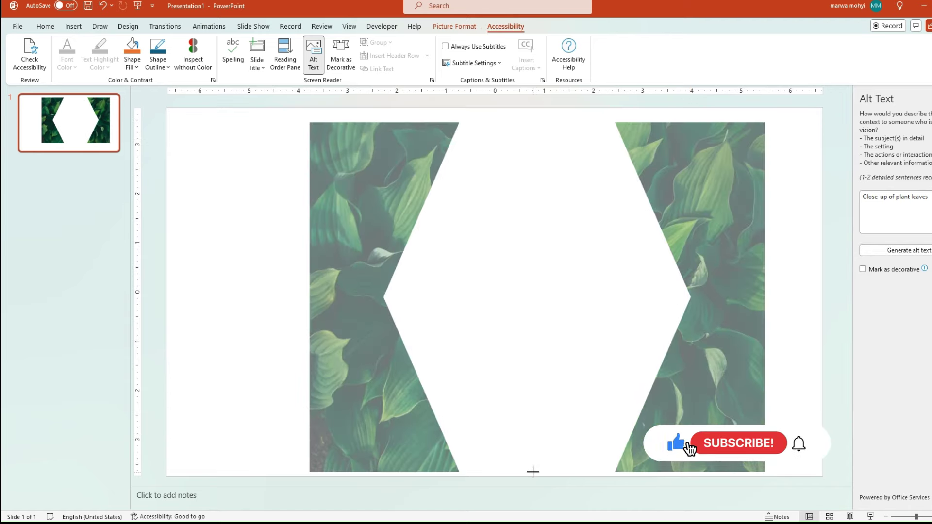
{"action": "left_click_drag", "start_coordinate": [305, 309], "coordinate": [166, 298]}
{"action": "left_click_drag", "start_coordinate": [766, 299], "coordinate": [822, 306]}
{"action": "left_click", "coordinate": [546, 157]}
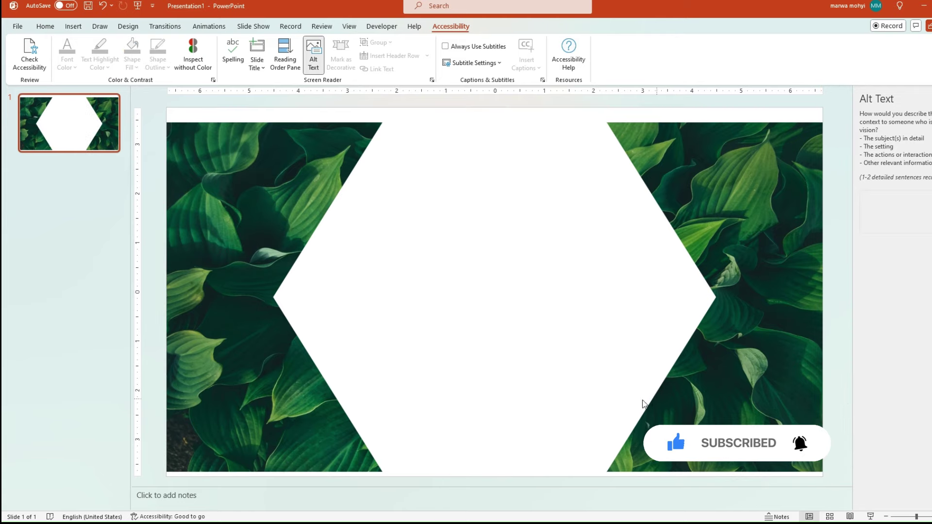
{"action": "left_click", "coordinate": [275, 171]}
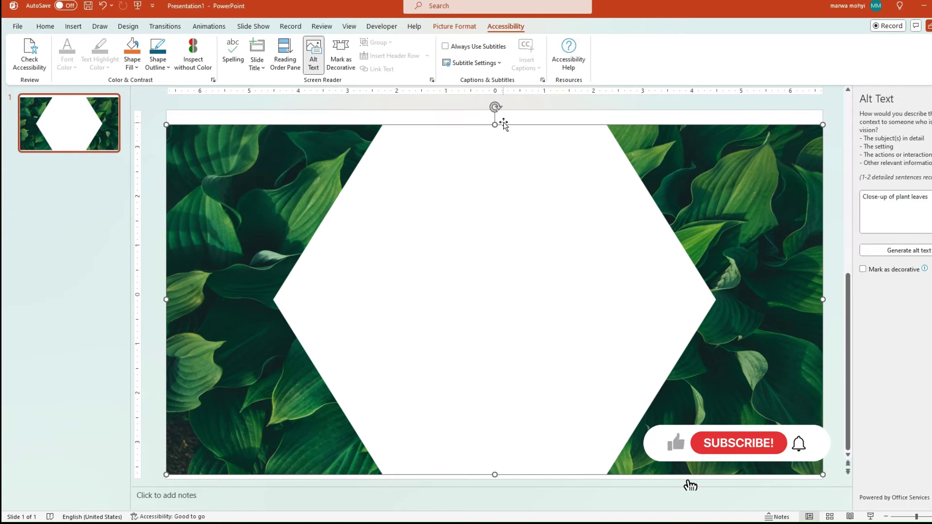
Extend the leaf photo up to the slide's top edge
{"action": "left_click_drag", "start_coordinate": [496, 121], "coordinate": [495, 109]}
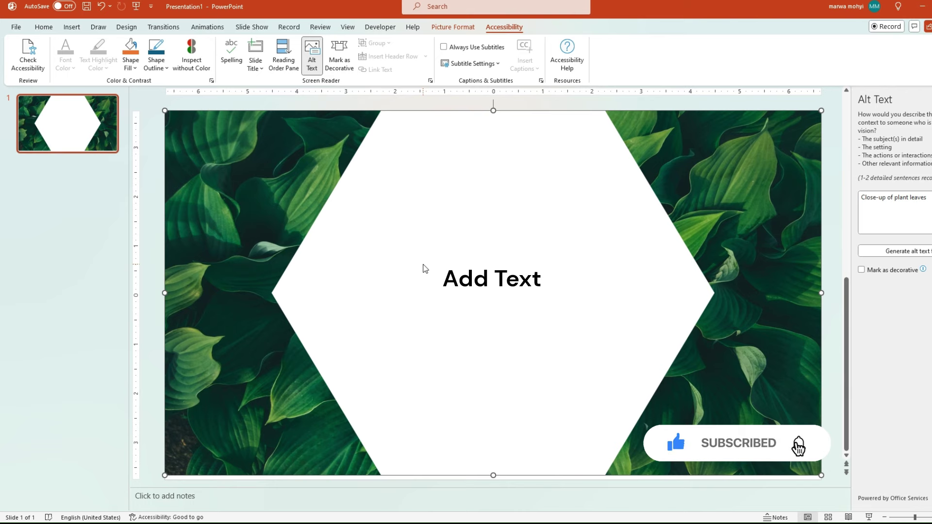
{"action": "left_click", "coordinate": [334, 166]}
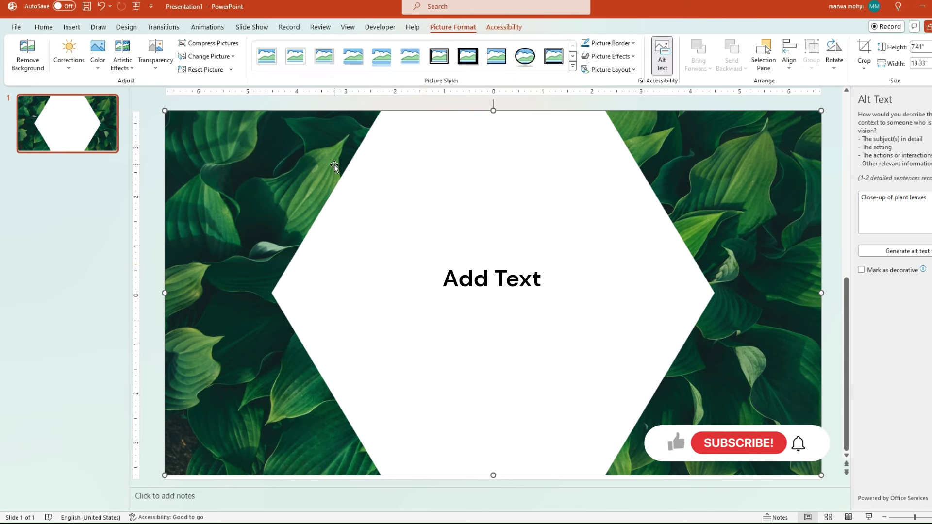